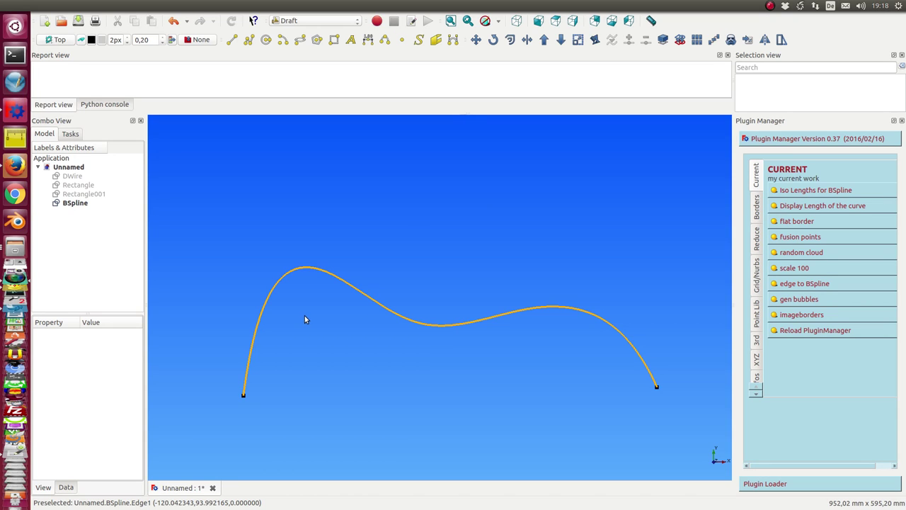
Step: Drag the orange BSpline's middle node upward into a tall central peak and finish editing
double_click(70, 204)
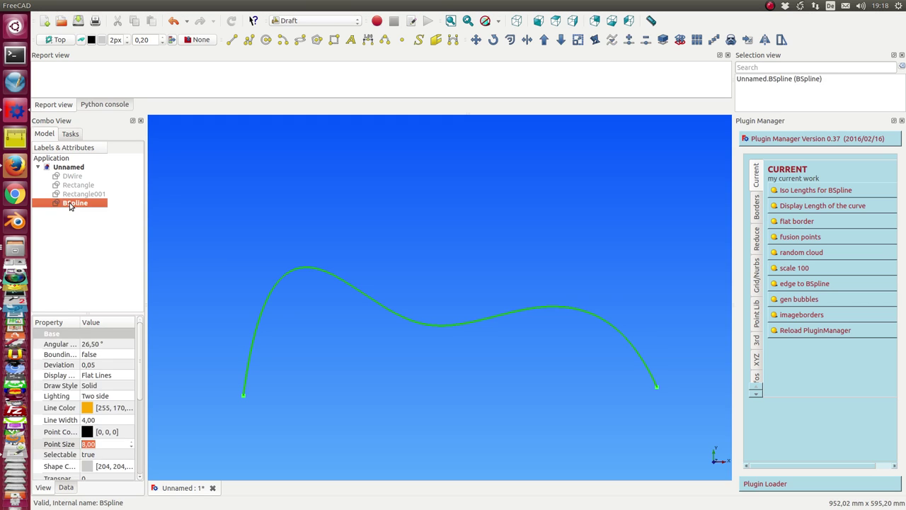
left_click(424, 324)
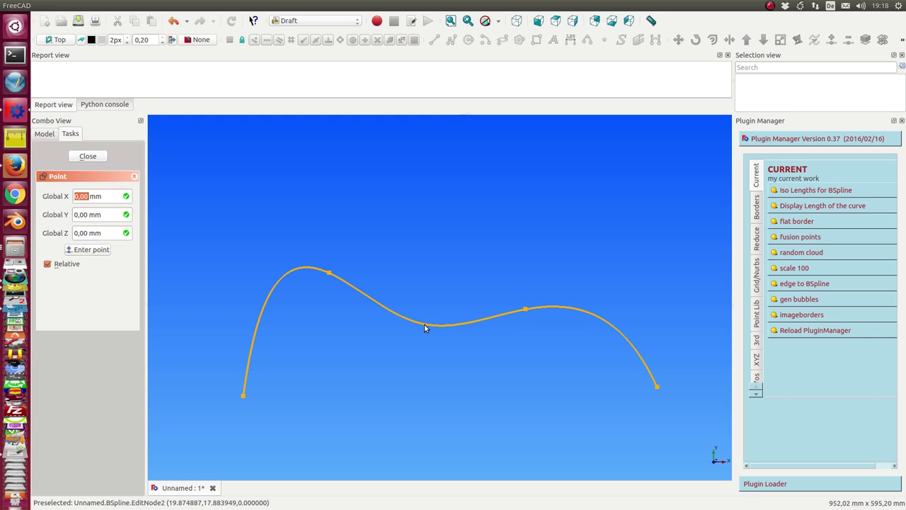
left_click(468, 204)
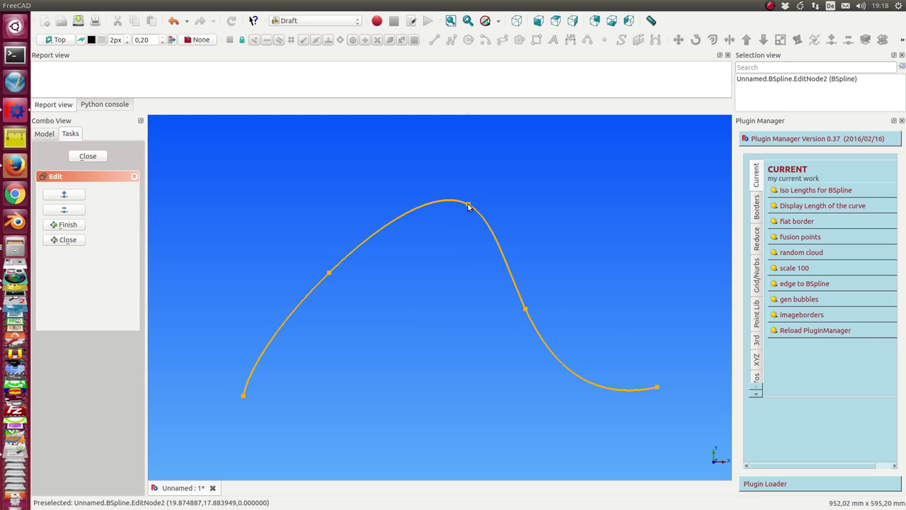
left_click(87, 156)
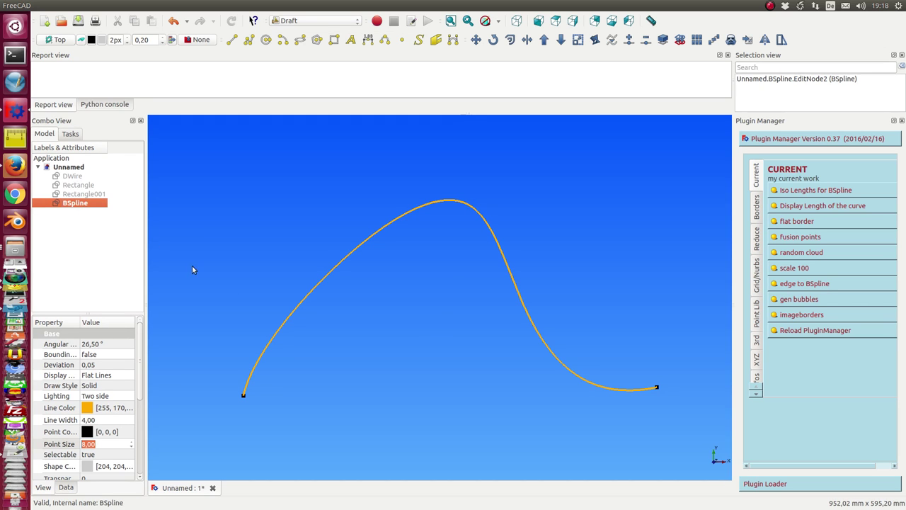
Step: Hide the BSpline and show the DWire polyline
key("space")
left_click(67, 176)
key("space")
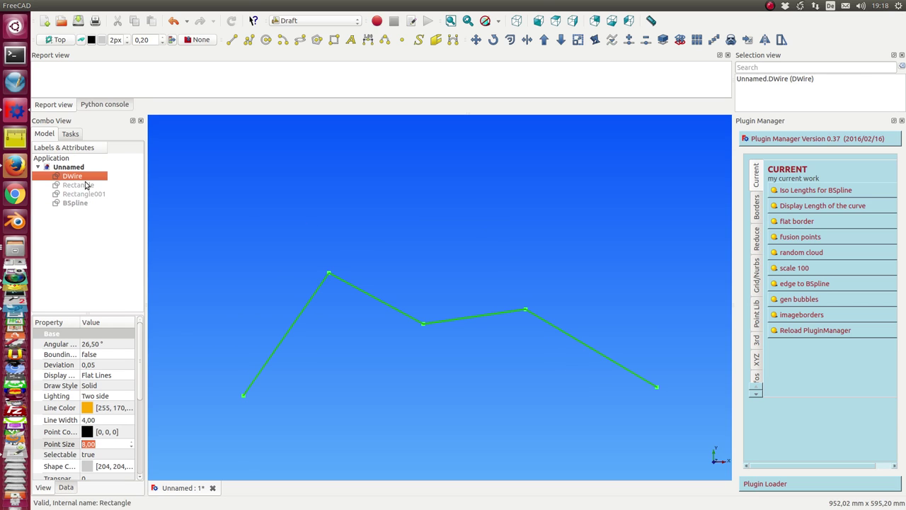
Step: Delete the BSpline and make the Rectangle visible
left_click(78, 203)
key("Delete")
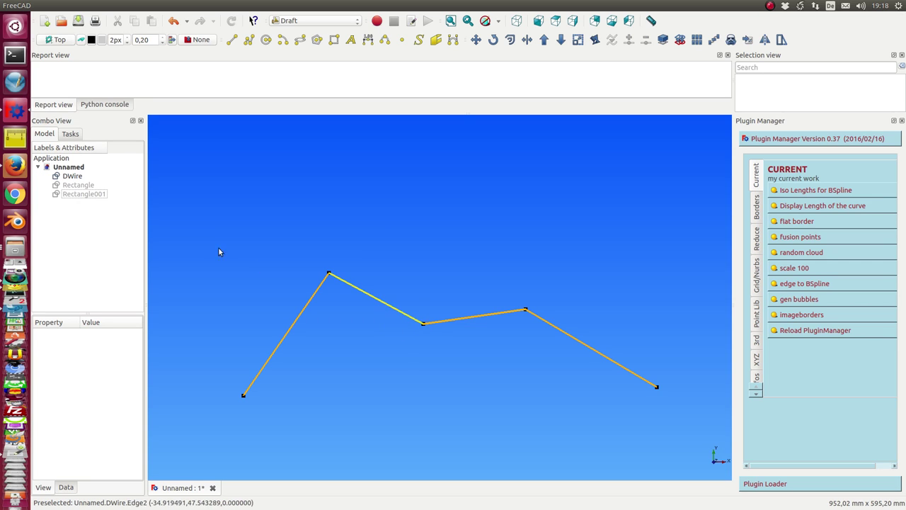
left_click(76, 185)
key("space")
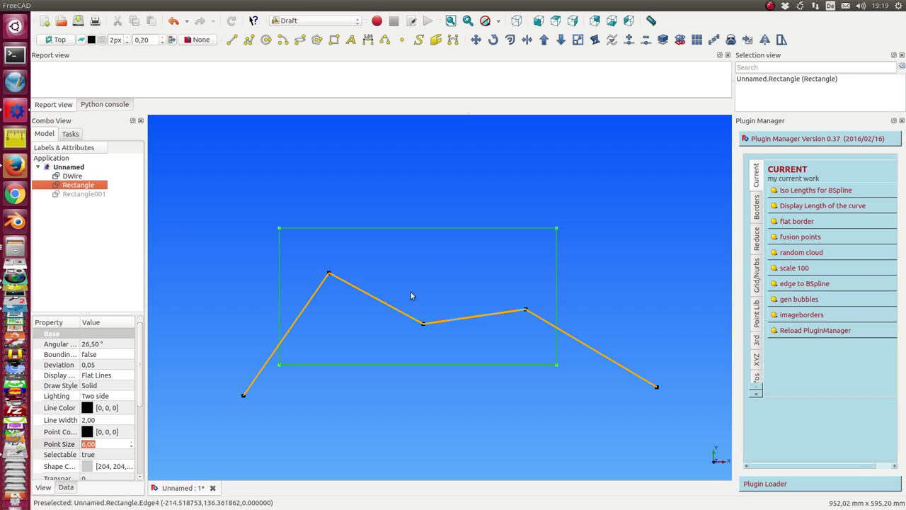
Step: With a DWire vertex and the rectangle's bottom edge selected, run Iso Lengths for BSpline
left_click(424, 326)
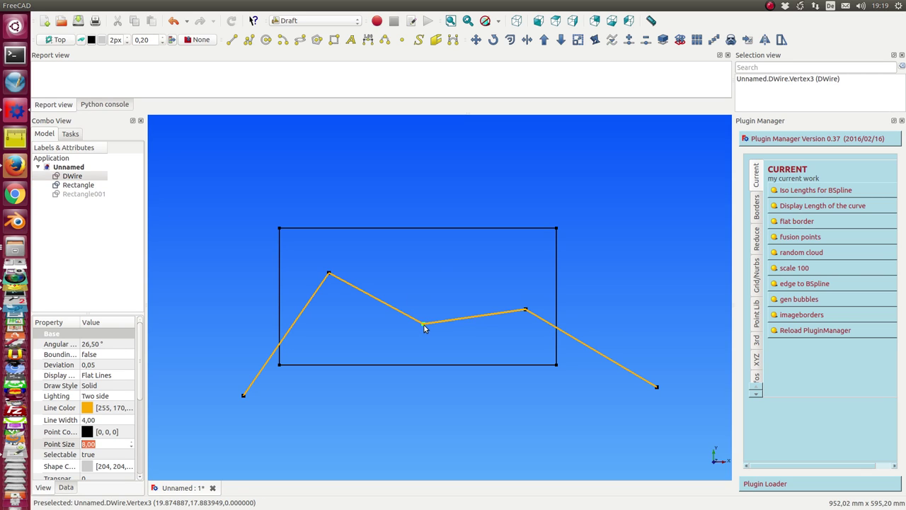
left_click(432, 364, "ctrl")
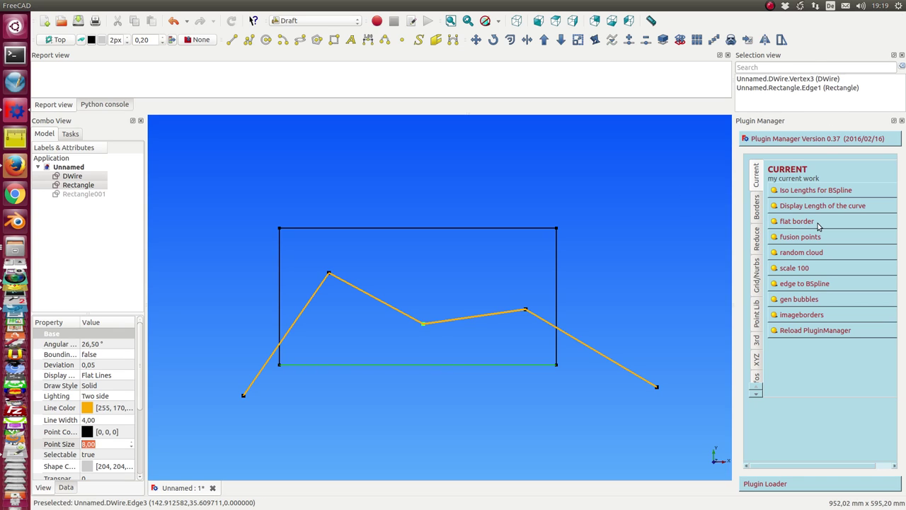
left_click(802, 190)
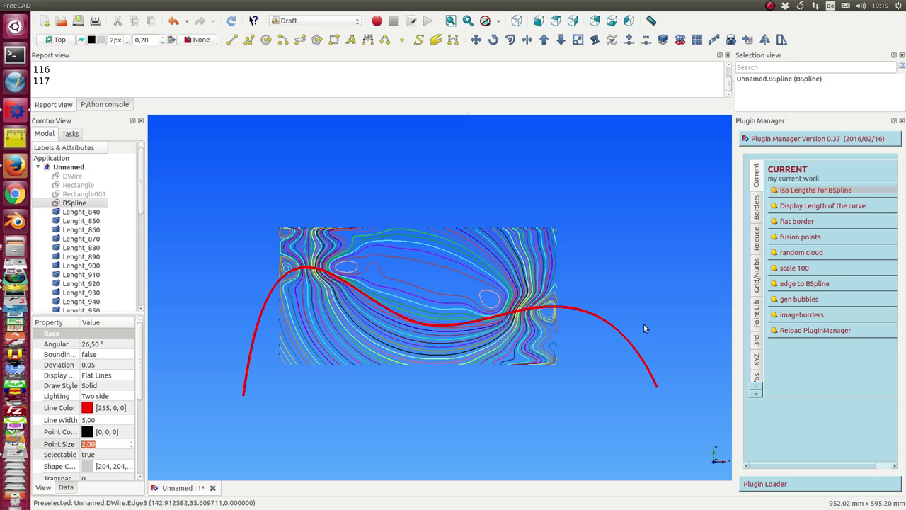
Step: Select the Lenght_850 contour and display the red BSpline's length, 907.414528014
left_click(410, 287)
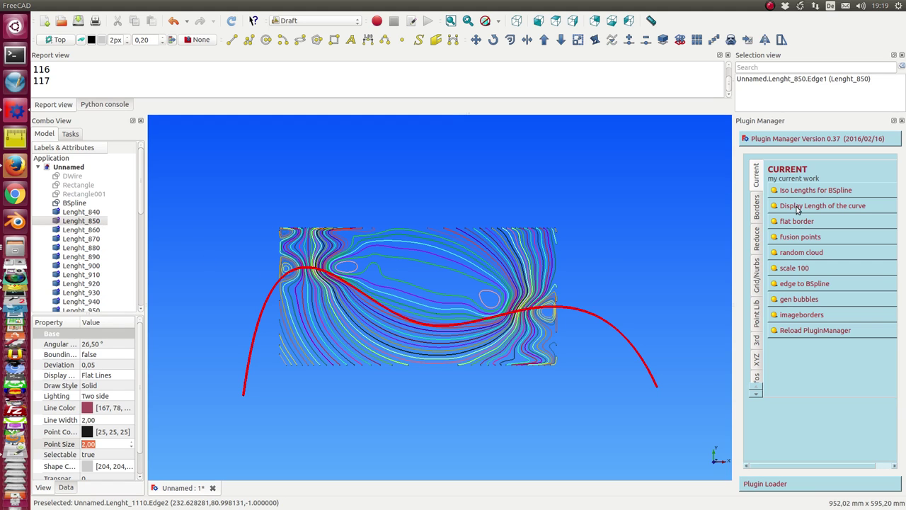
left_click(798, 206)
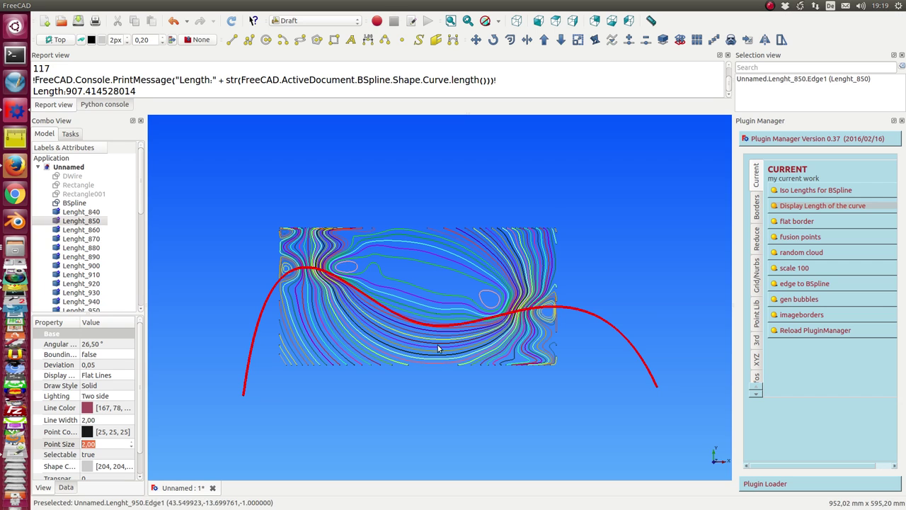
Step: Raise the red BSpline's middle node to flatten the curve
scroll(434, 409, "down", 2)
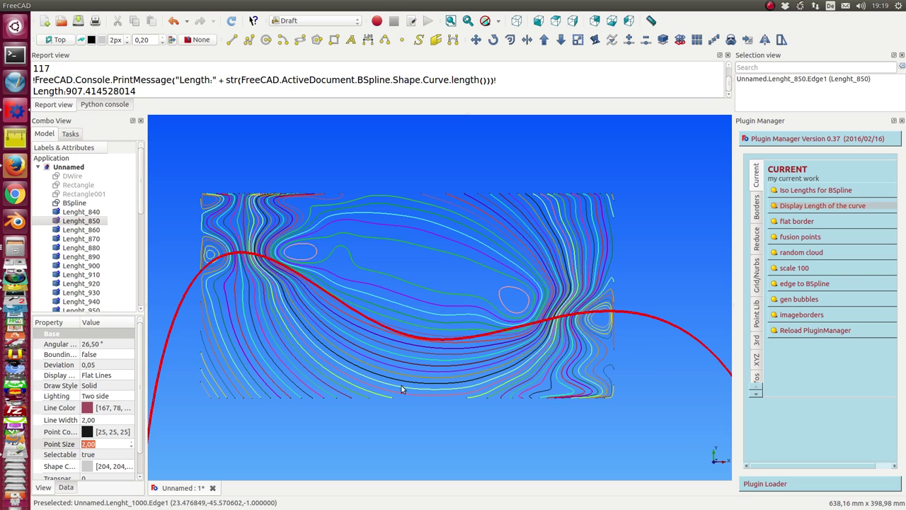
double_click(75, 203)
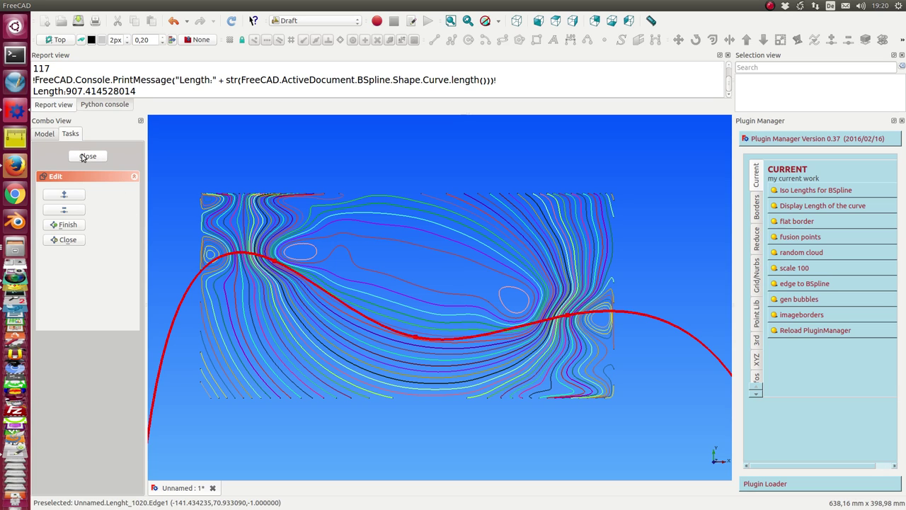
left_click(416, 339)
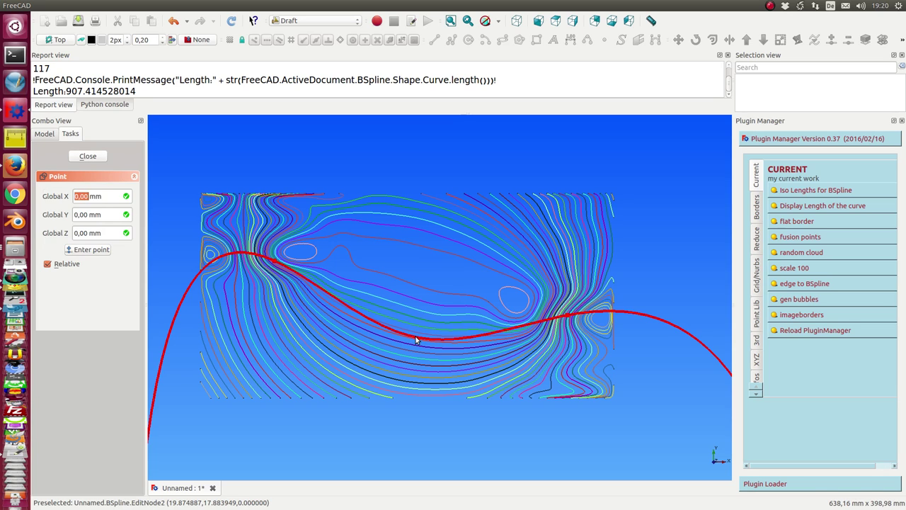
left_click(411, 283)
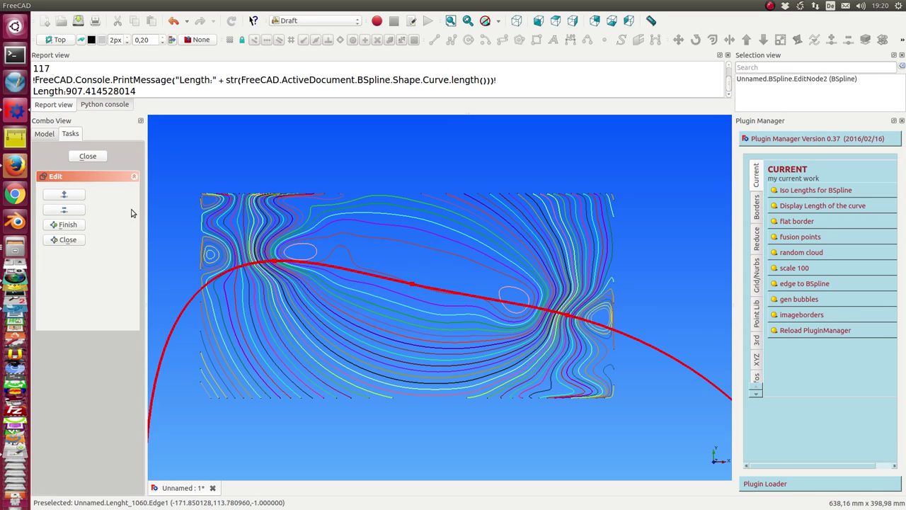
left_click(86, 156)
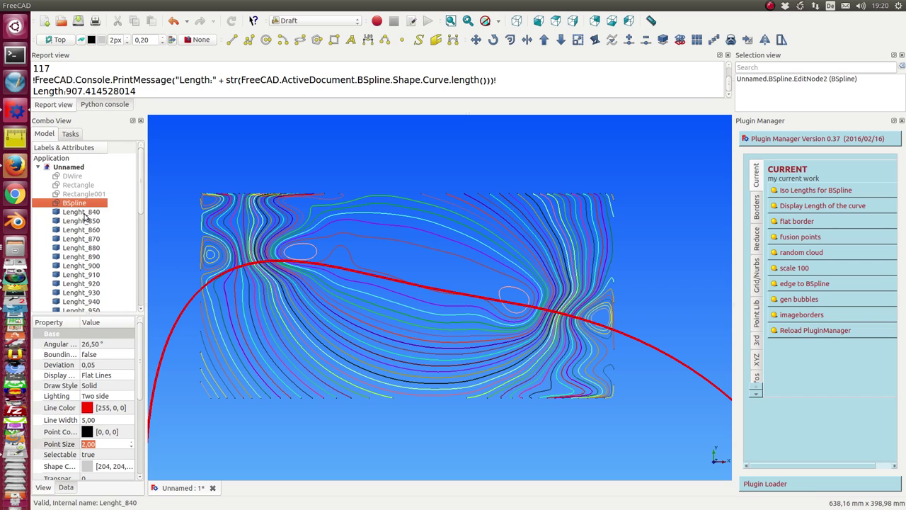
Step: Select the Lenght_850 contour and display the BSpline's new length, 850.4669969
left_click(84, 212)
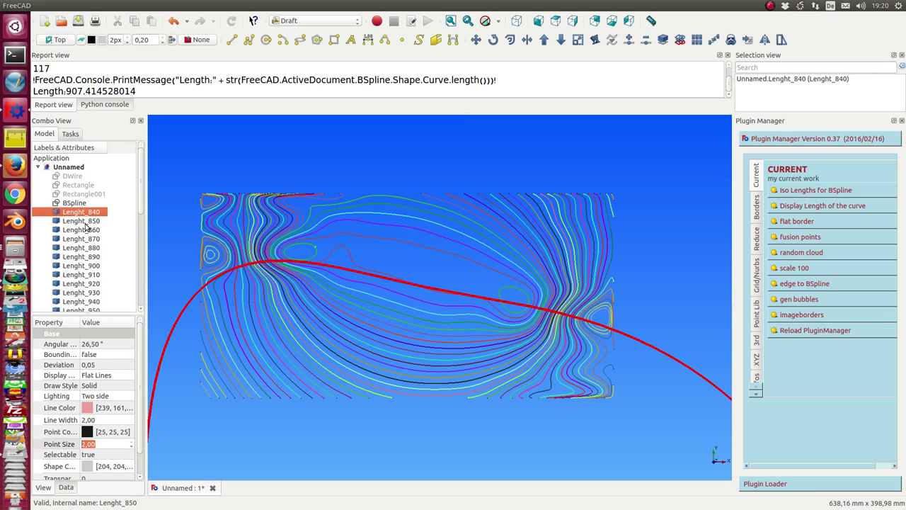
left_click(327, 239)
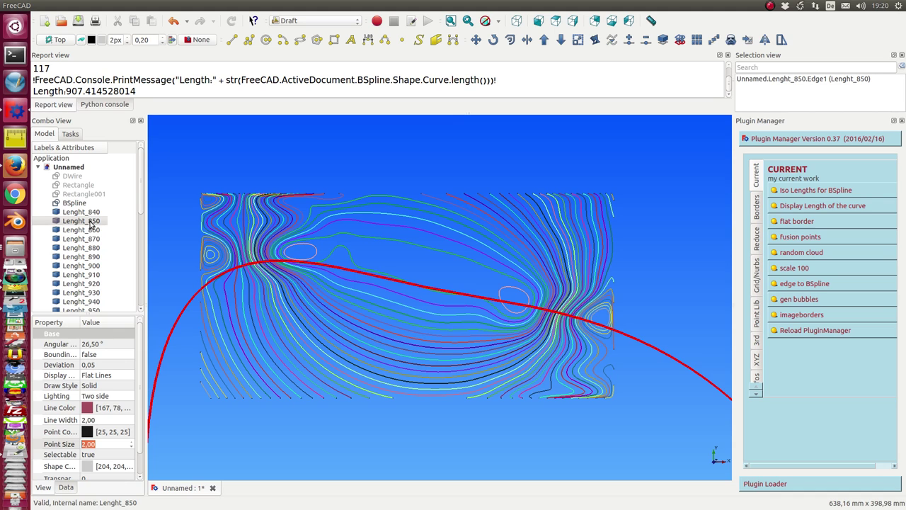
left_click(795, 208)
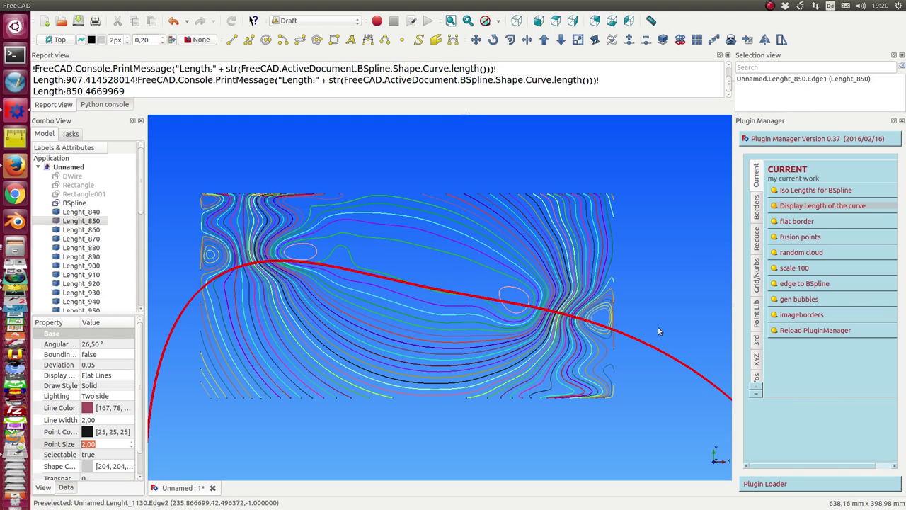
Step: Drop the red BSpline's middle node low near the rectangle's bottom
left_click(631, 338)
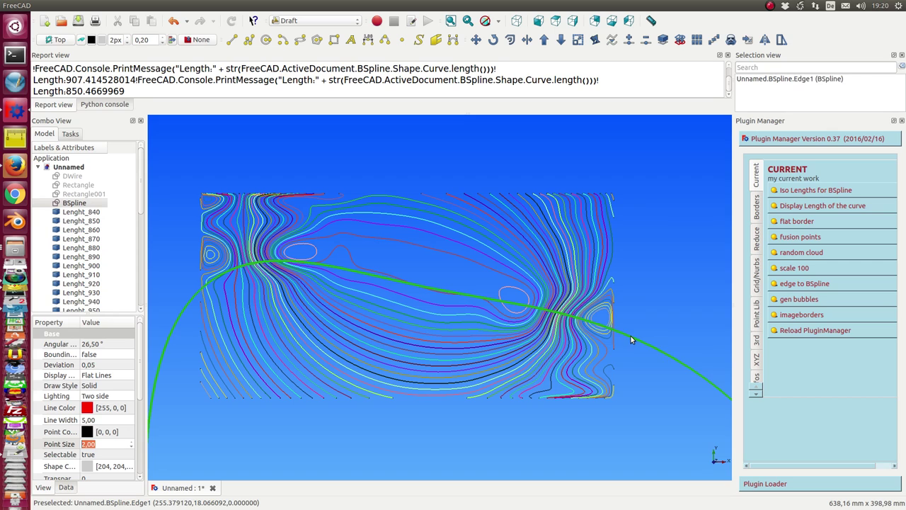
double_click(64, 204)
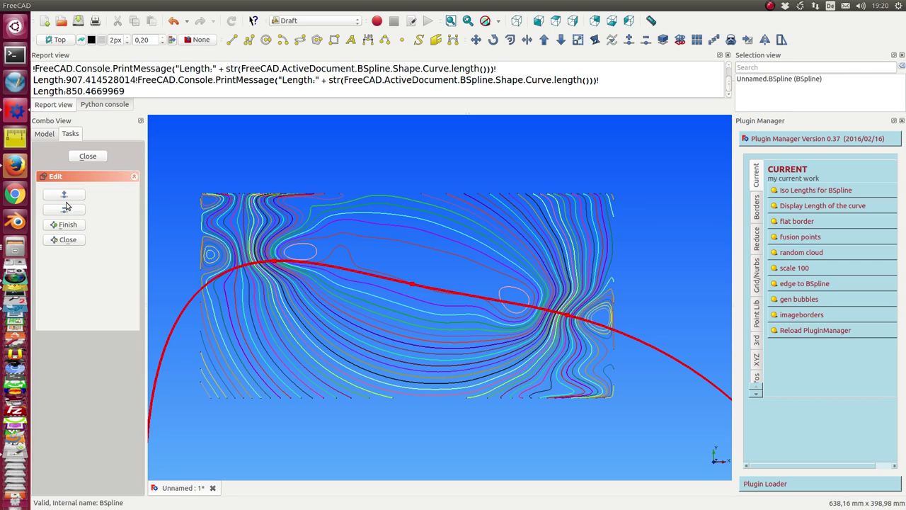
left_click(413, 287)
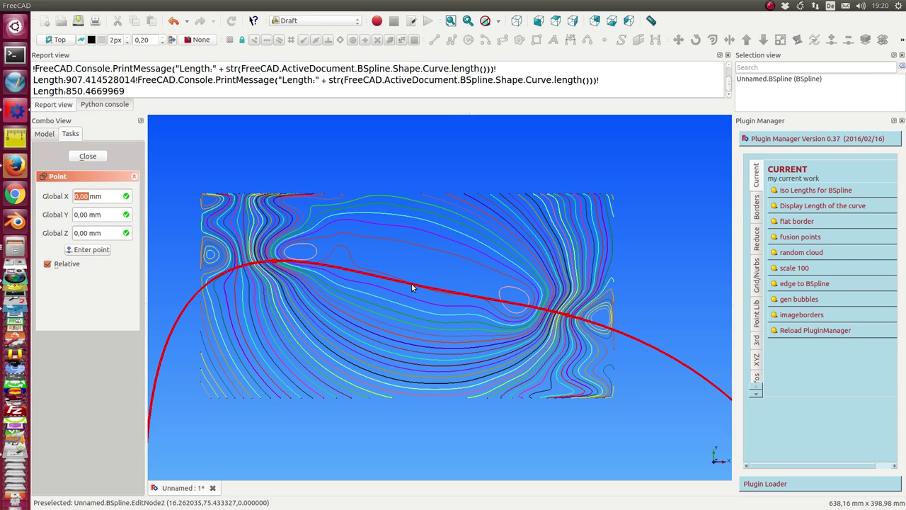
left_click(374, 374)
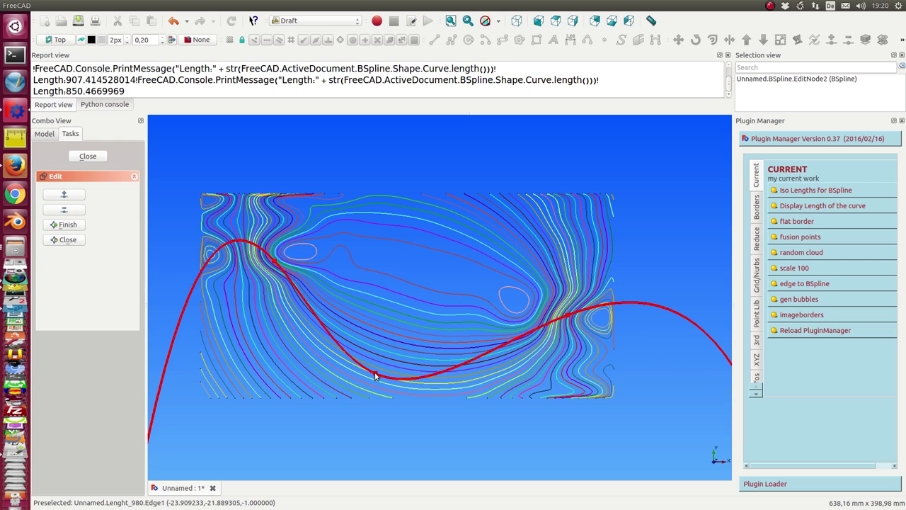
left_click(88, 156)
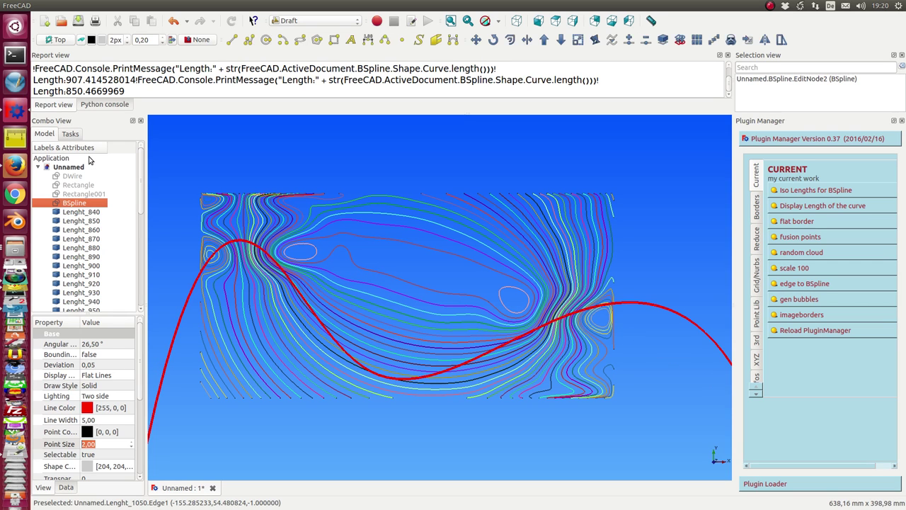
Step: Select the Lenght_980 contour and display its length, 980.043108865
left_click(332, 355)
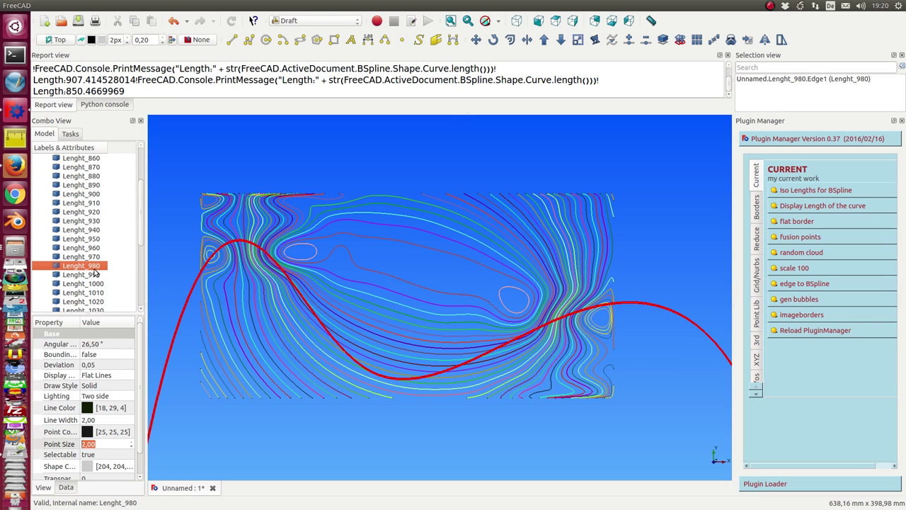
left_click(813, 207)
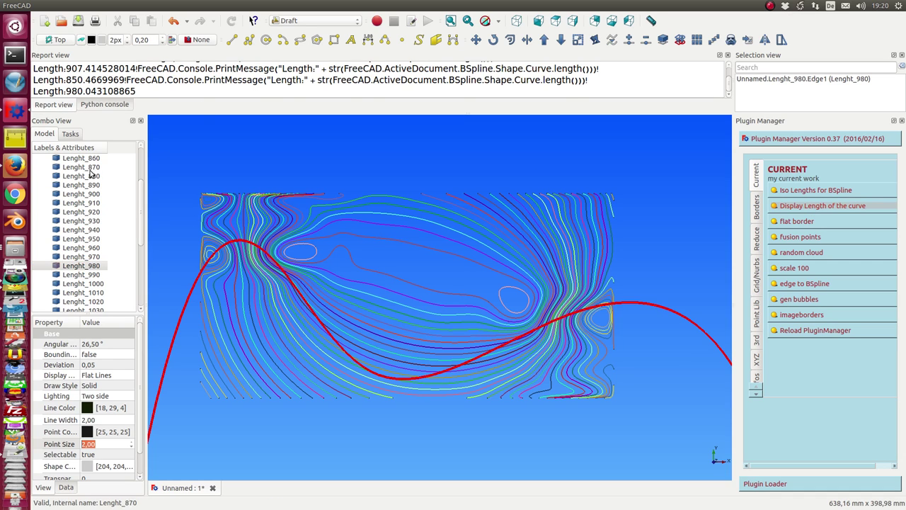
scroll(51, 228, "up", 2)
scroll(51, 229, "up", 1)
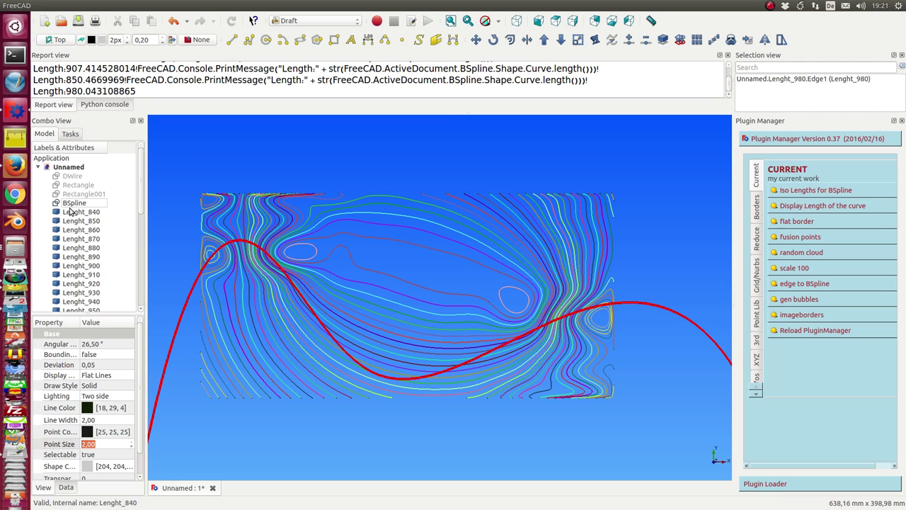
Step: Delete the BSpline together with all Lenght contours through Lenght_1170
left_click(72, 206)
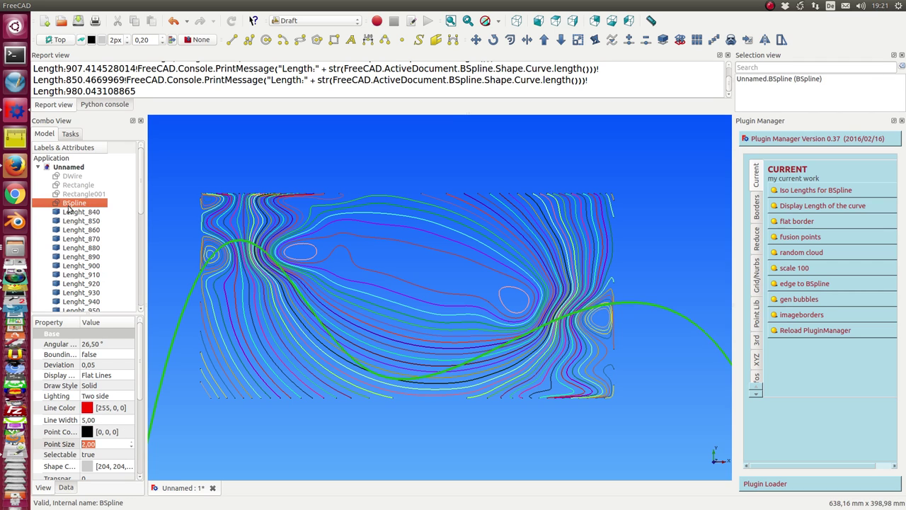
key("shift+Down")
key("shift+Down")
key("shift+Down")
key("shift+Down")
key("shift+Down")
key("shift+Down")
key("shift+Down")
key("shift+Down")
key("shift+Down")
key("shift+Down")
key("shift+Down")
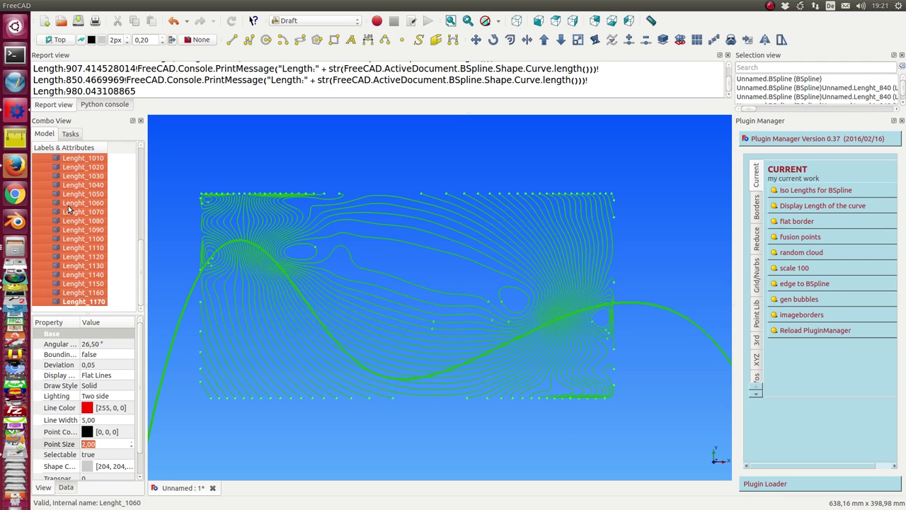
key("Delete")
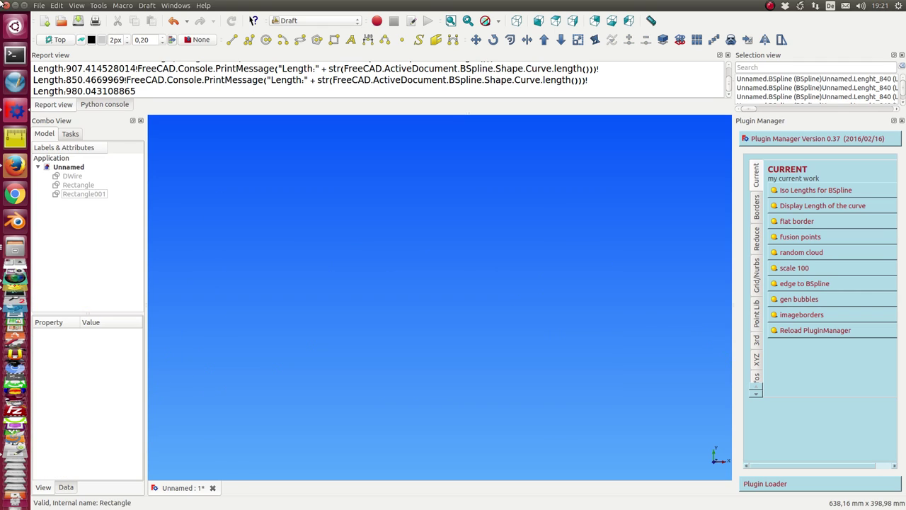
Step: Make the DWire and Rectangle001 visible again and select both
left_click(65, 177)
key("space")
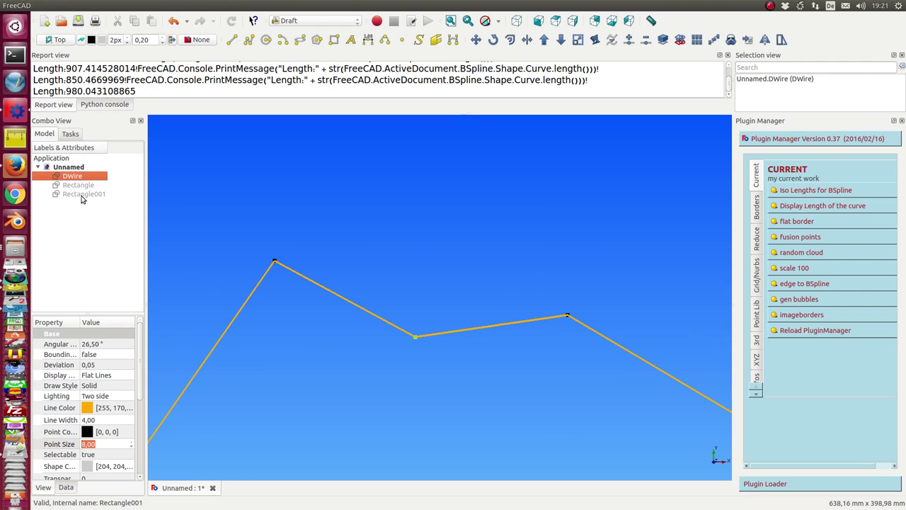
left_click(81, 194)
key("space")
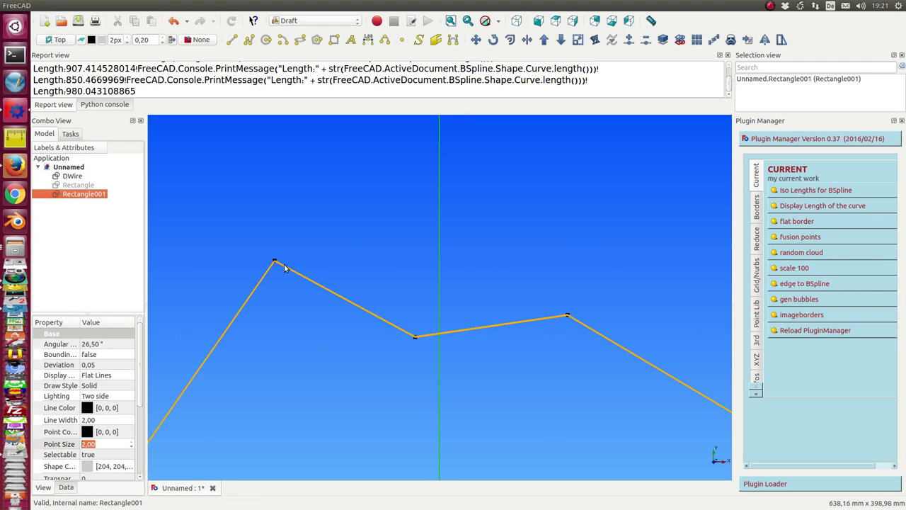
scroll(329, 259, "down", 5)
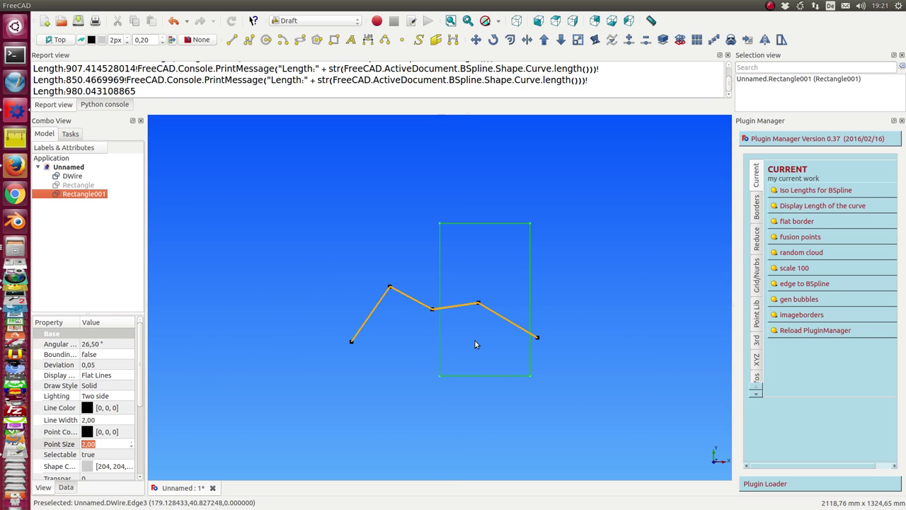
scroll(475, 340, "up", 2)
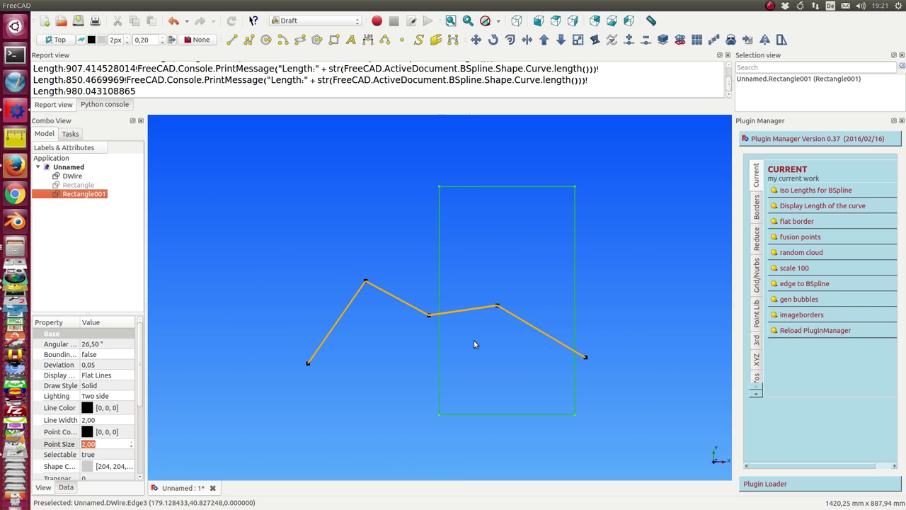
left_click(498, 307)
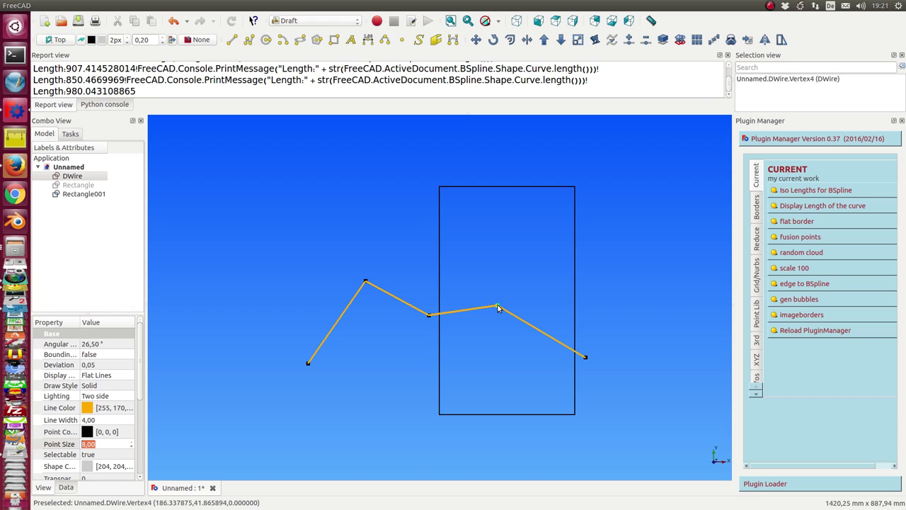
left_click(80, 194, "ctrl")
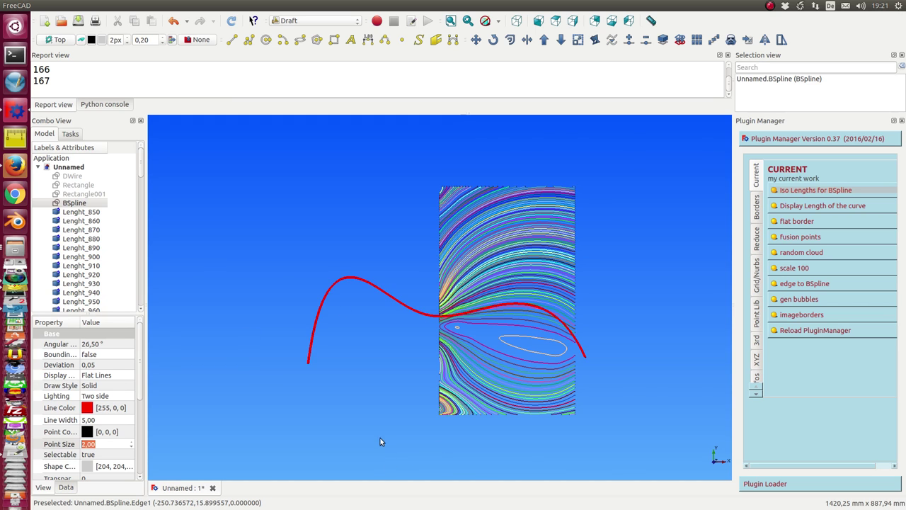
Step: Move the red BSpline's middle node down so the curve dips toward the rectangle's bottom
scroll(376, 432, "up", 5)
scroll(361, 419, "down", 3)
mouse_move(361, 418)
middle_mouse_down()
mouse_move(227, 392)
mouse_move(241, 389)
middle_mouse_up()
left_click(80, 205)
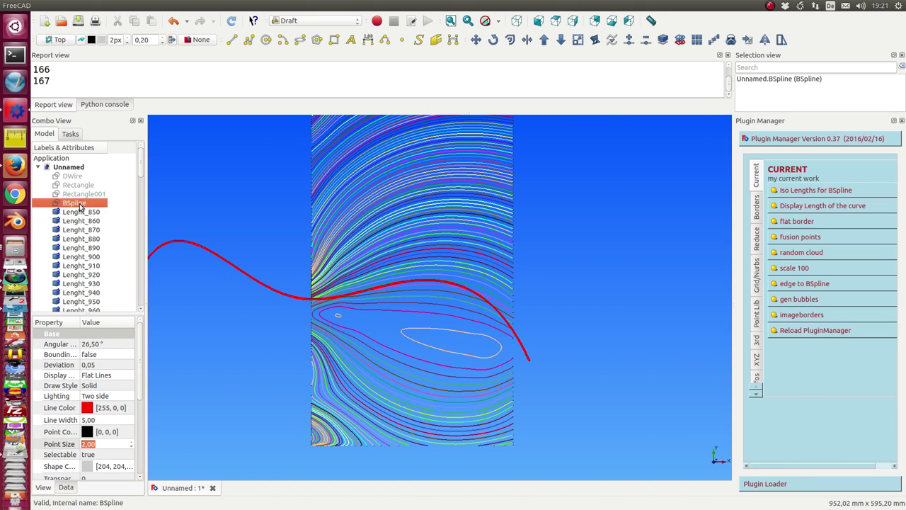
double_click(80, 205)
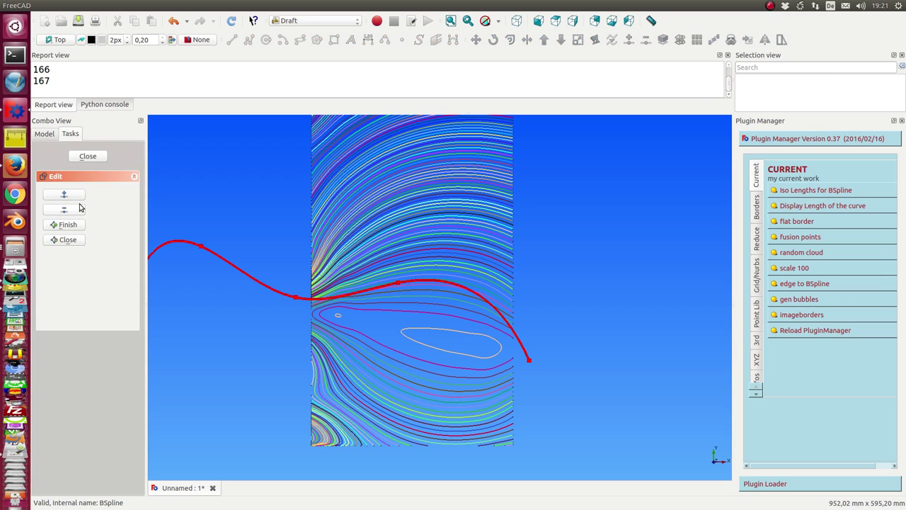
left_click(399, 286)
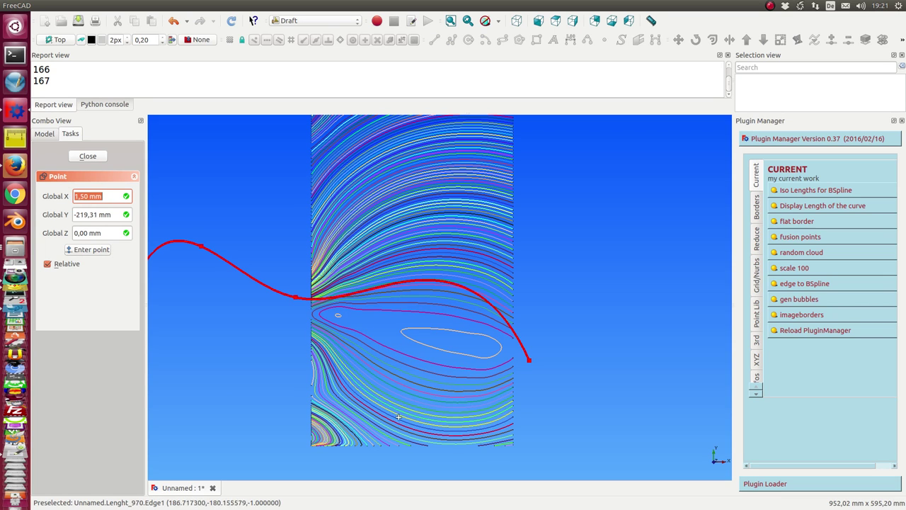
left_click(399, 418)
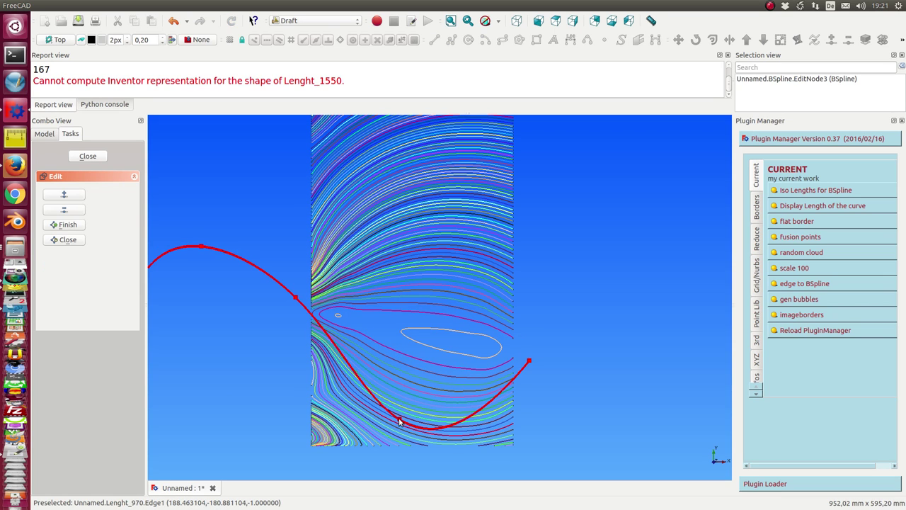
left_click(85, 157)
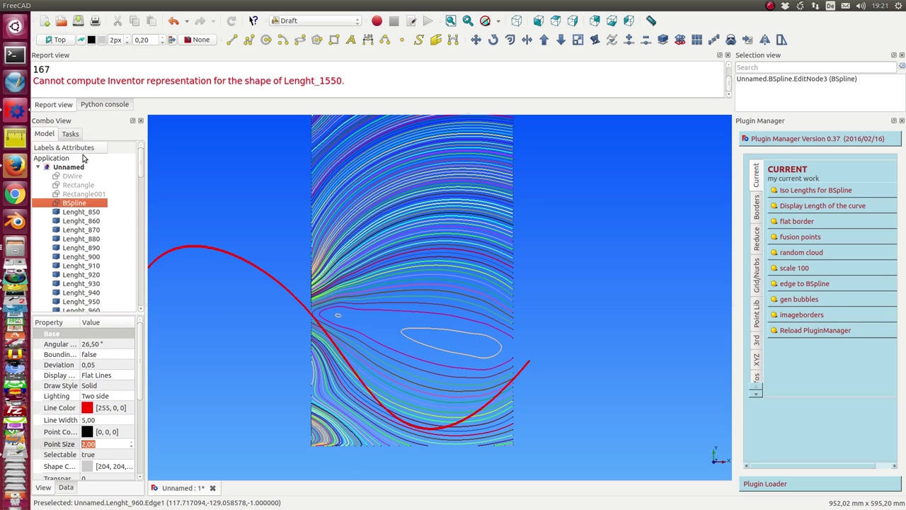
Step: Select the Lenght_970 contour and display the reshaped curve's length, 968.888228048
left_click(454, 434)
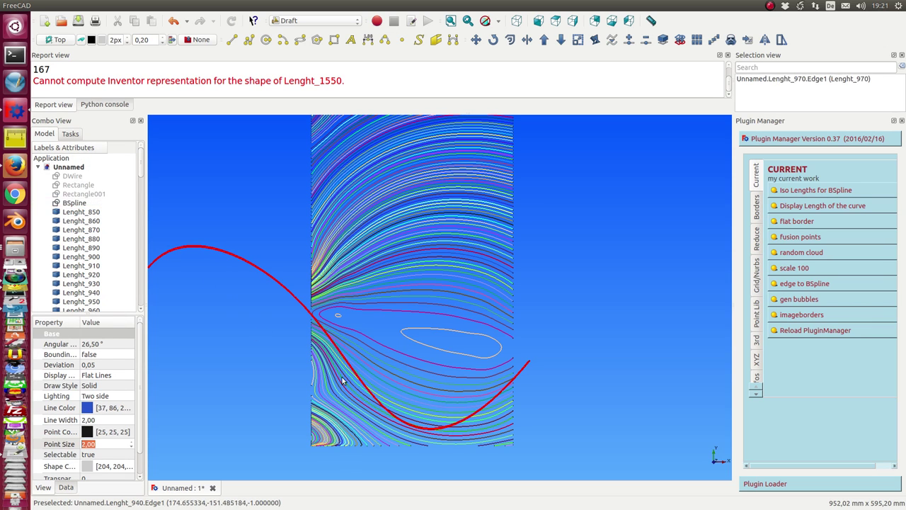
scroll(144, 180, "down", 2)
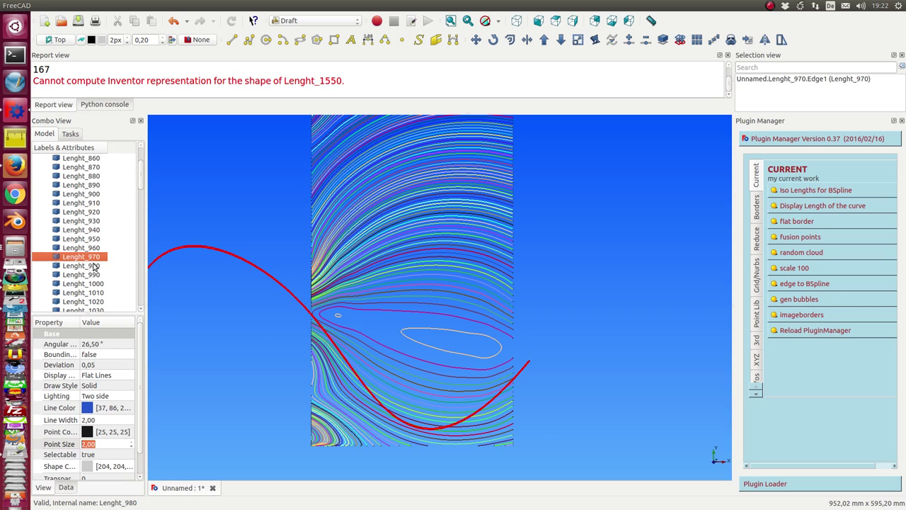
left_click(808, 208)
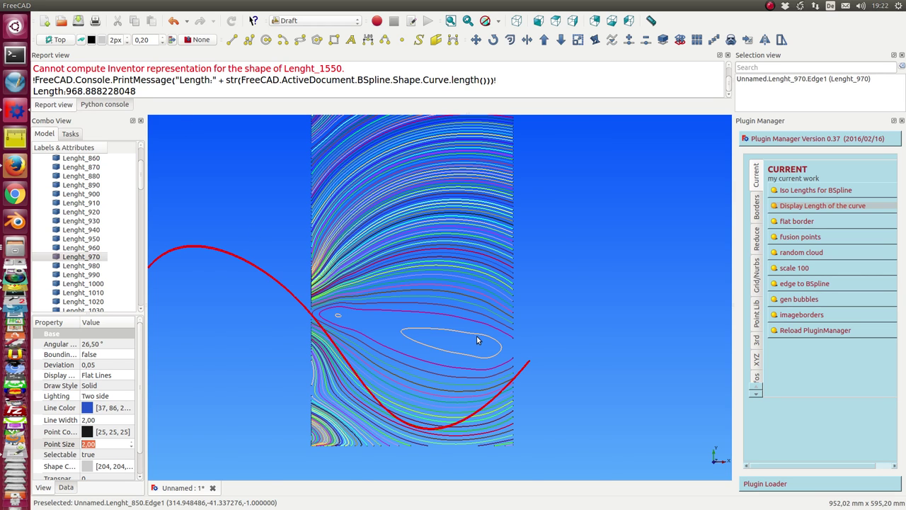
scroll(477, 341, "up", 3)
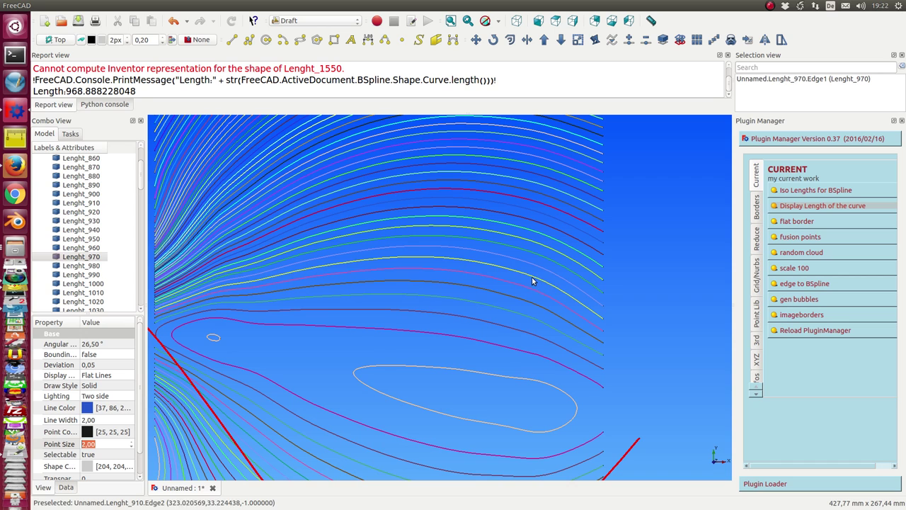
left_click(499, 252)
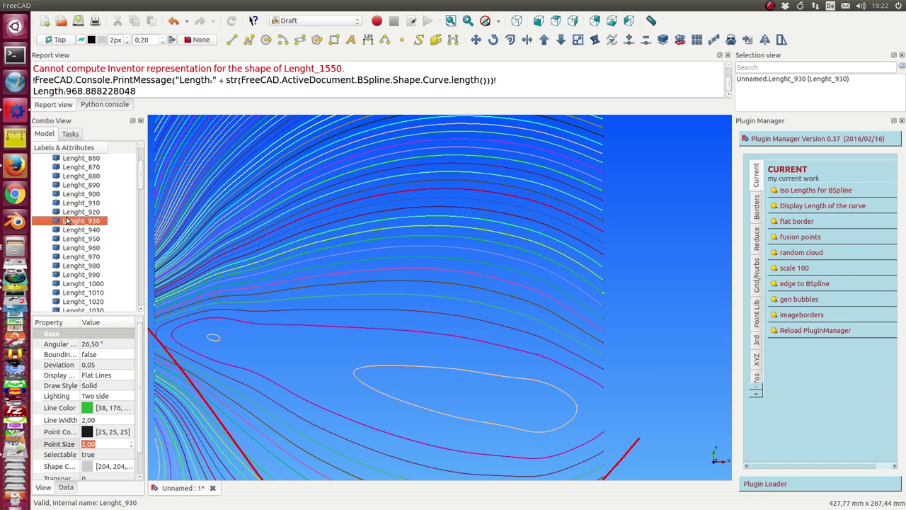
left_click(508, 248)
scroll(427, 373, "down", 5)
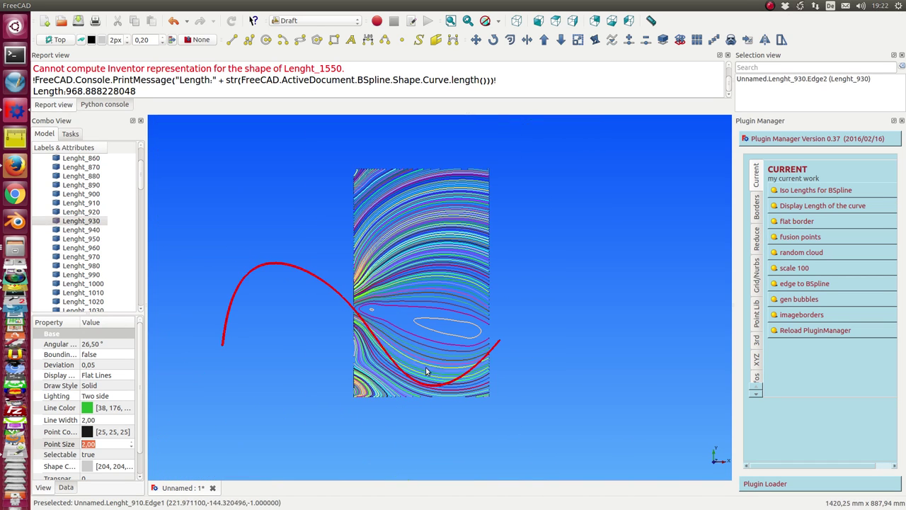